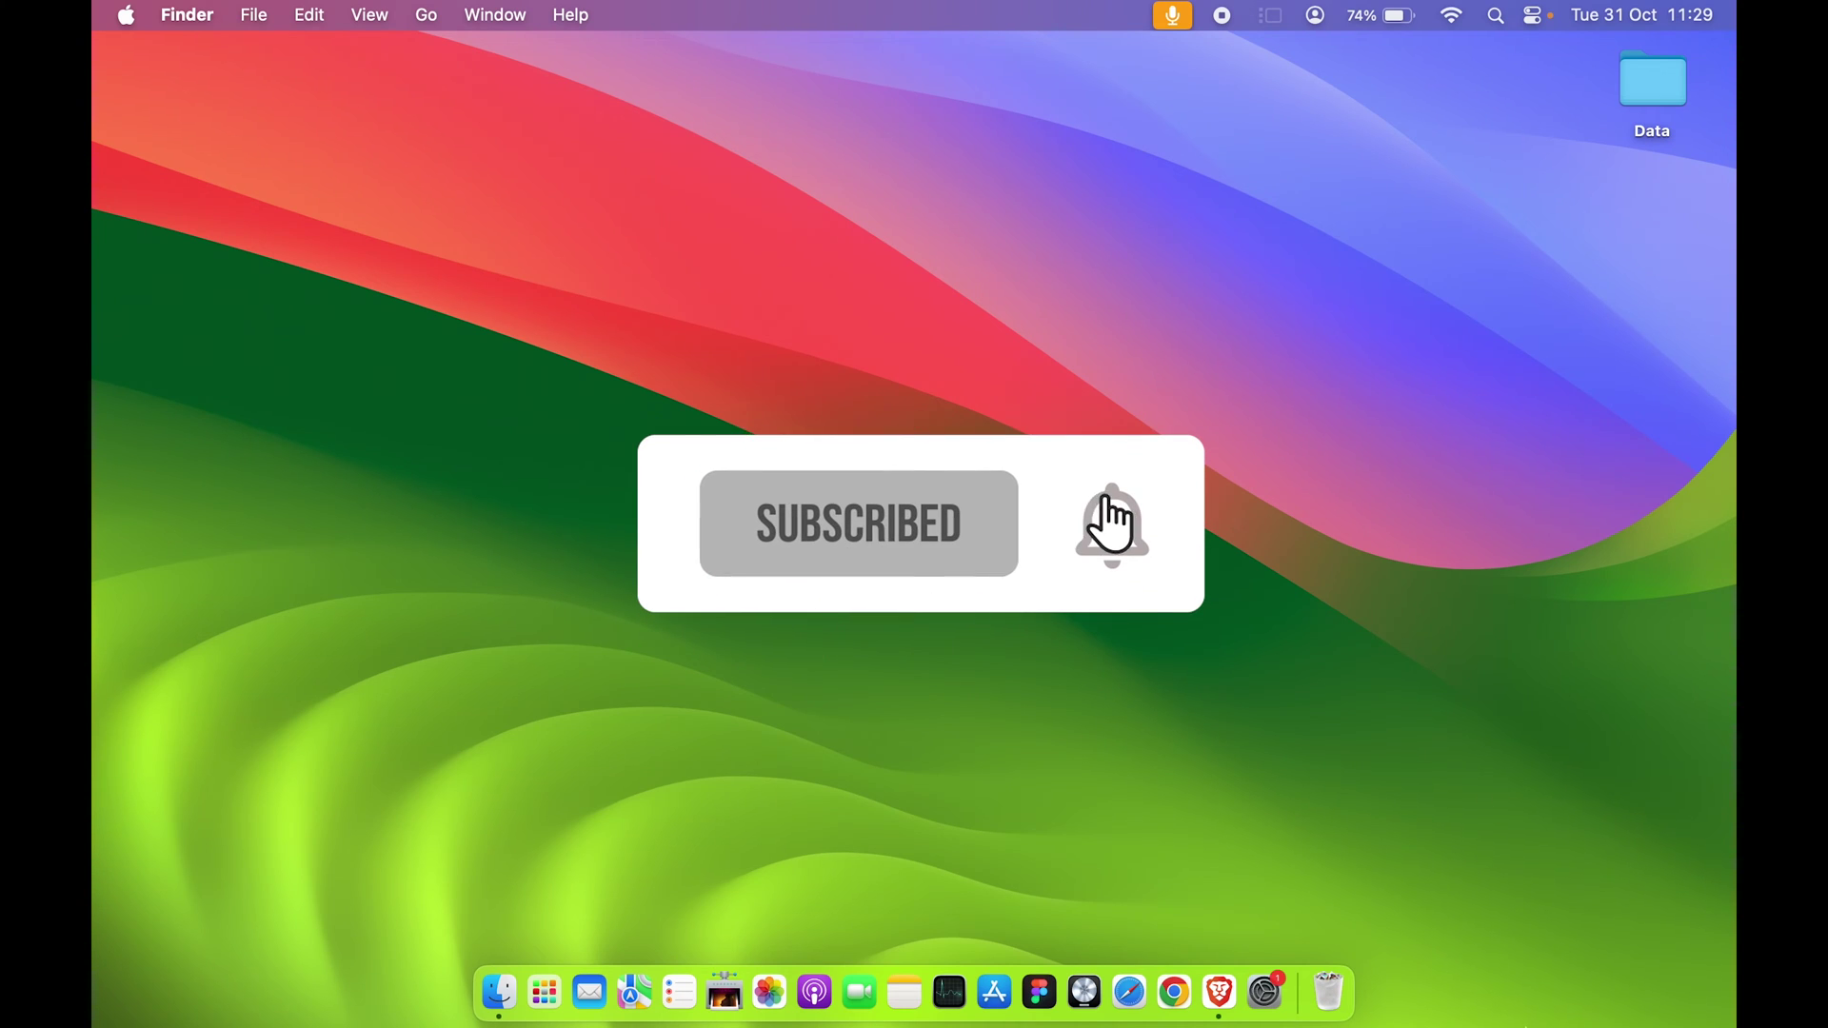
# - Bring up the home folder window and select the Movies folder
pyautogui.click(501, 996)
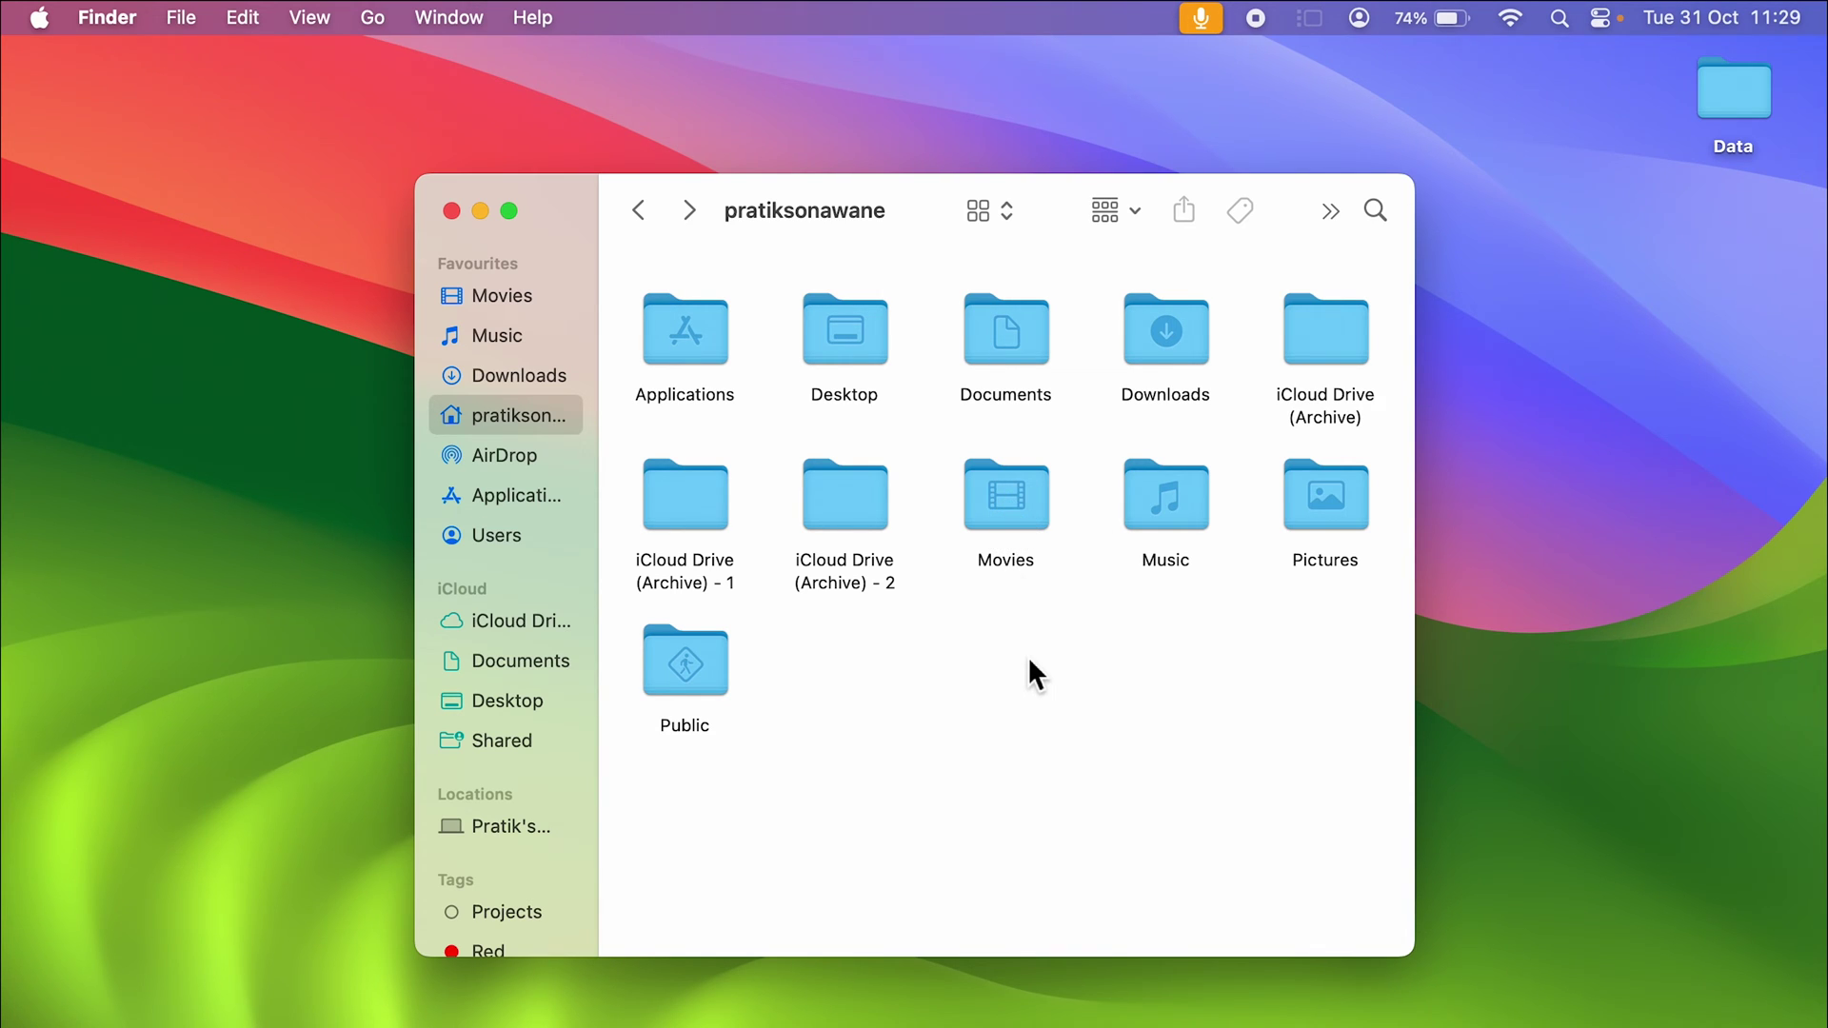
pyautogui.click(1001, 493)
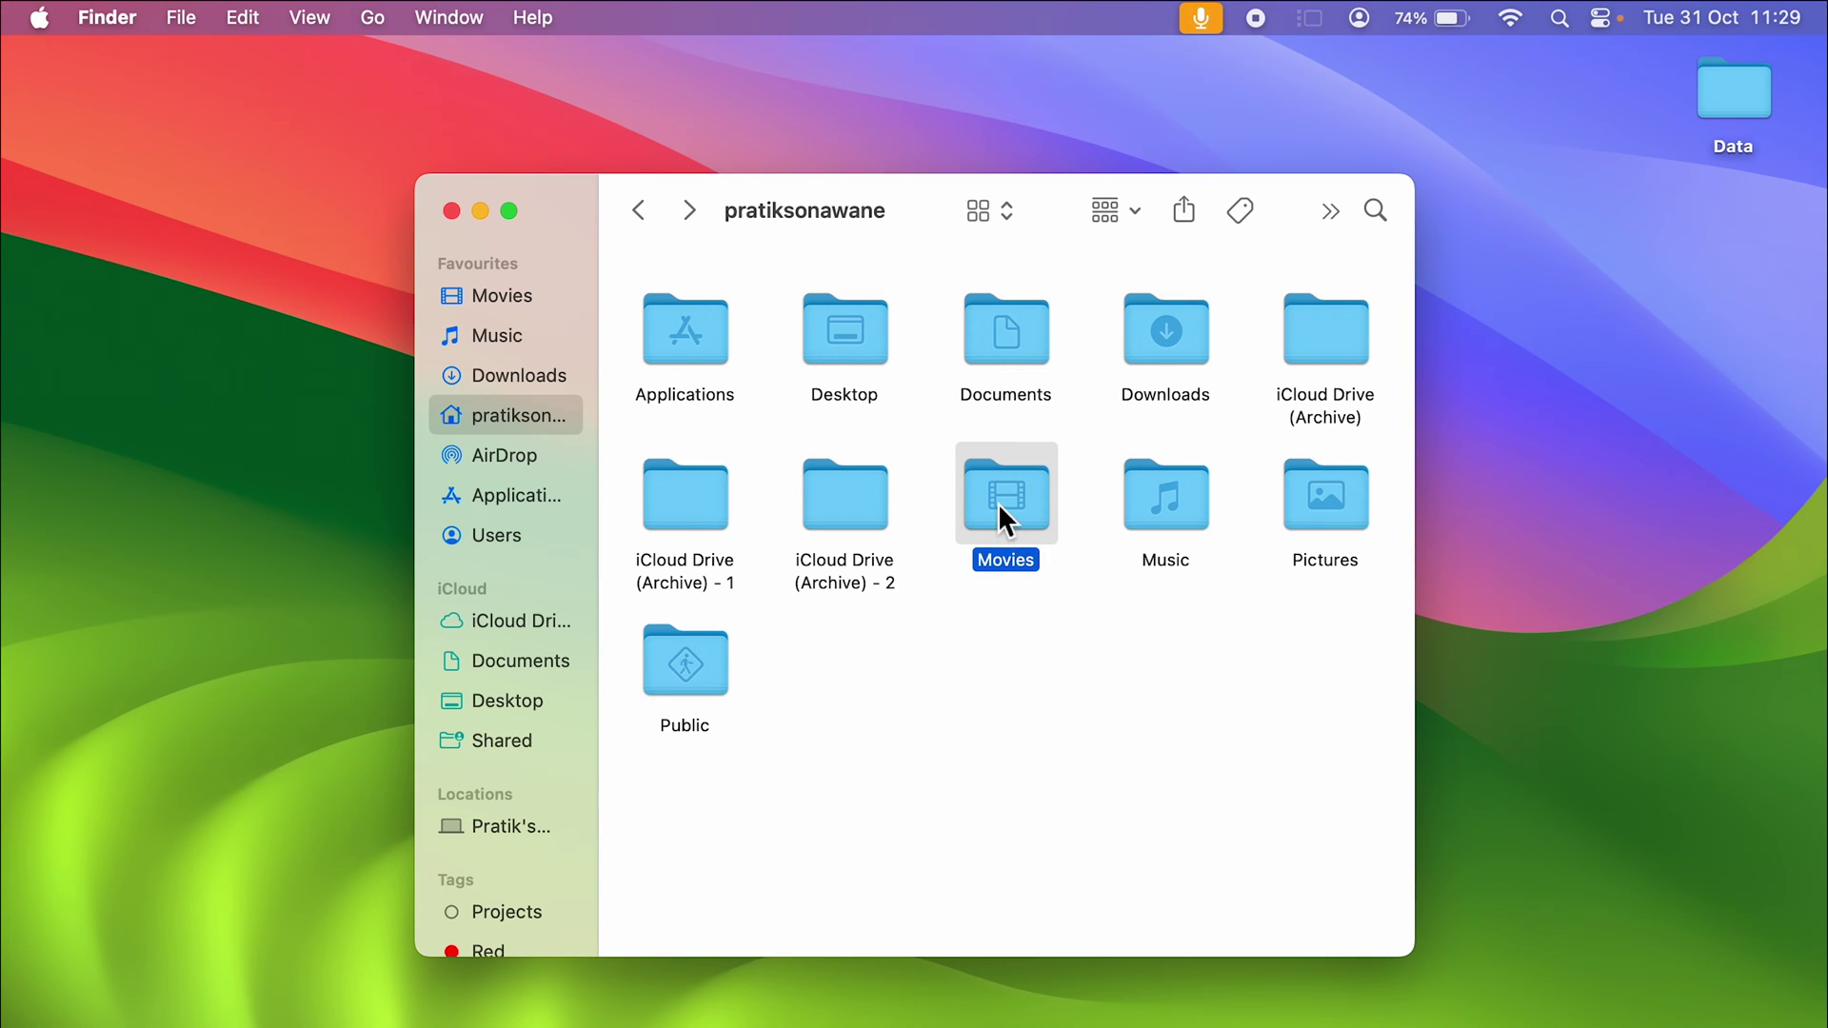
# - Make an alias of Movies from its context menu, leaving 'Movies alias' beside it
pyautogui.rightClick(999, 502)
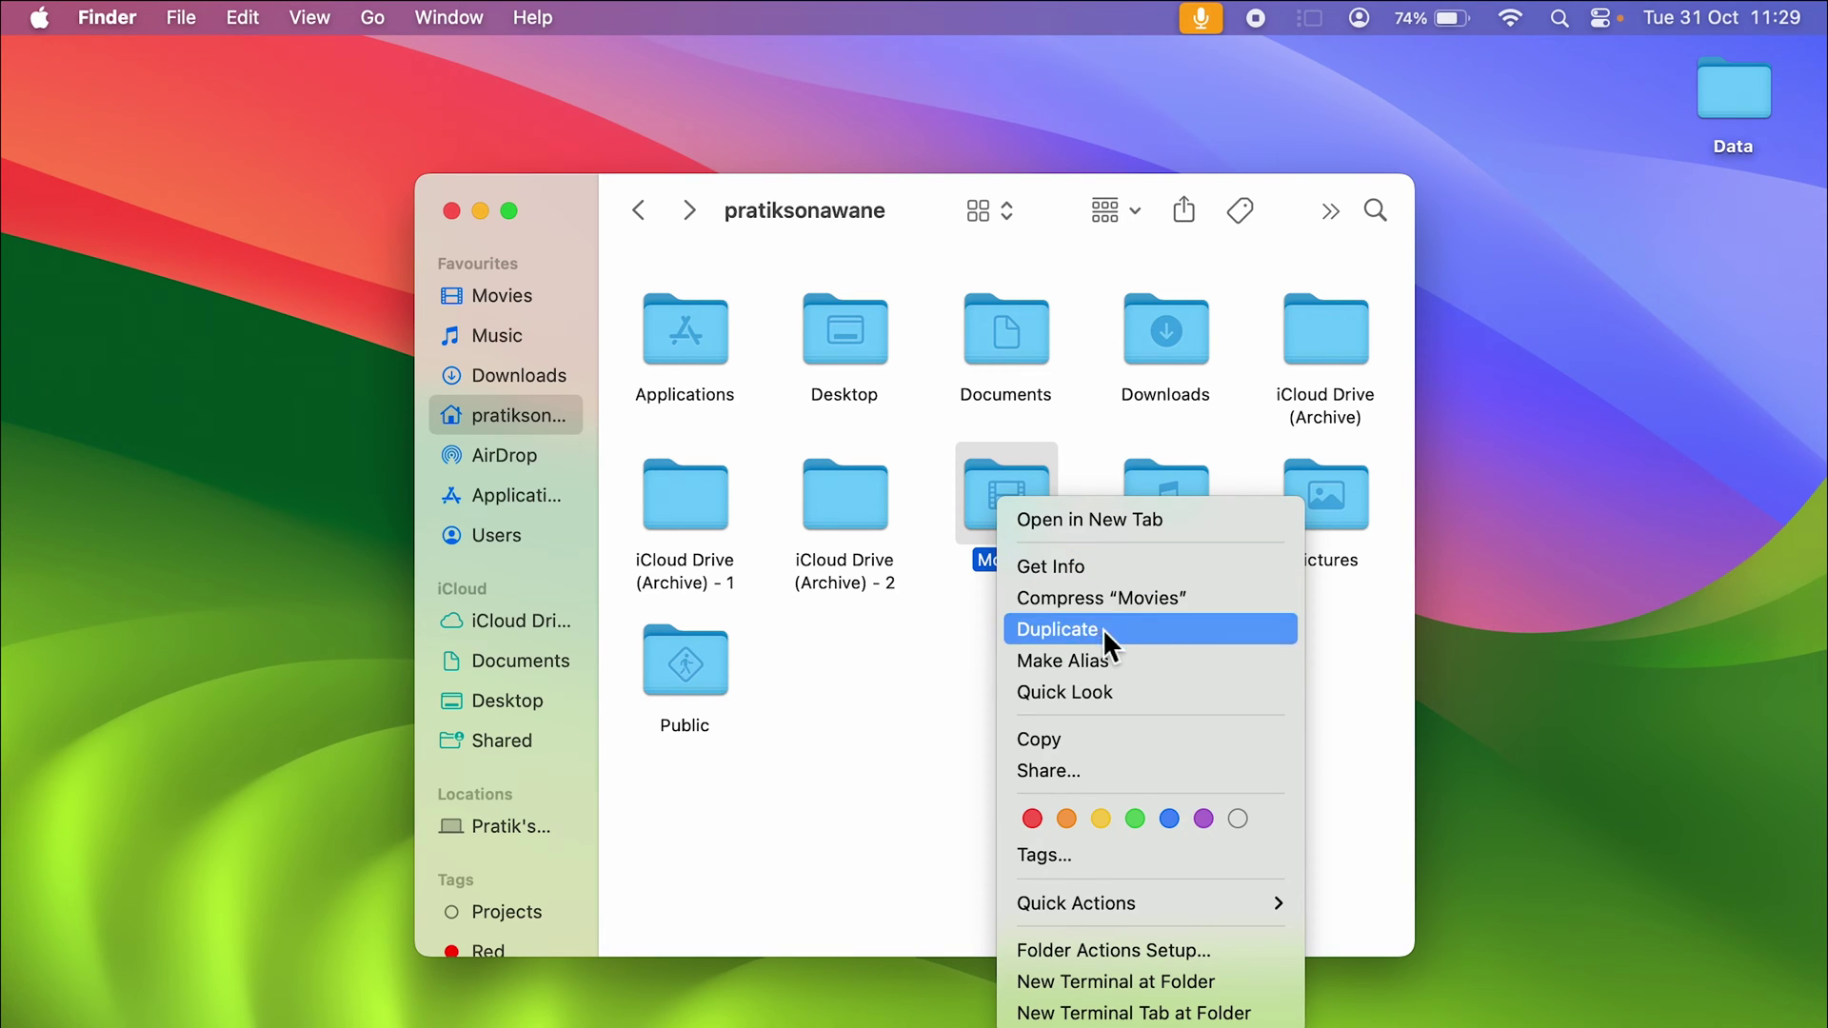
pyautogui.click(1159, 671)
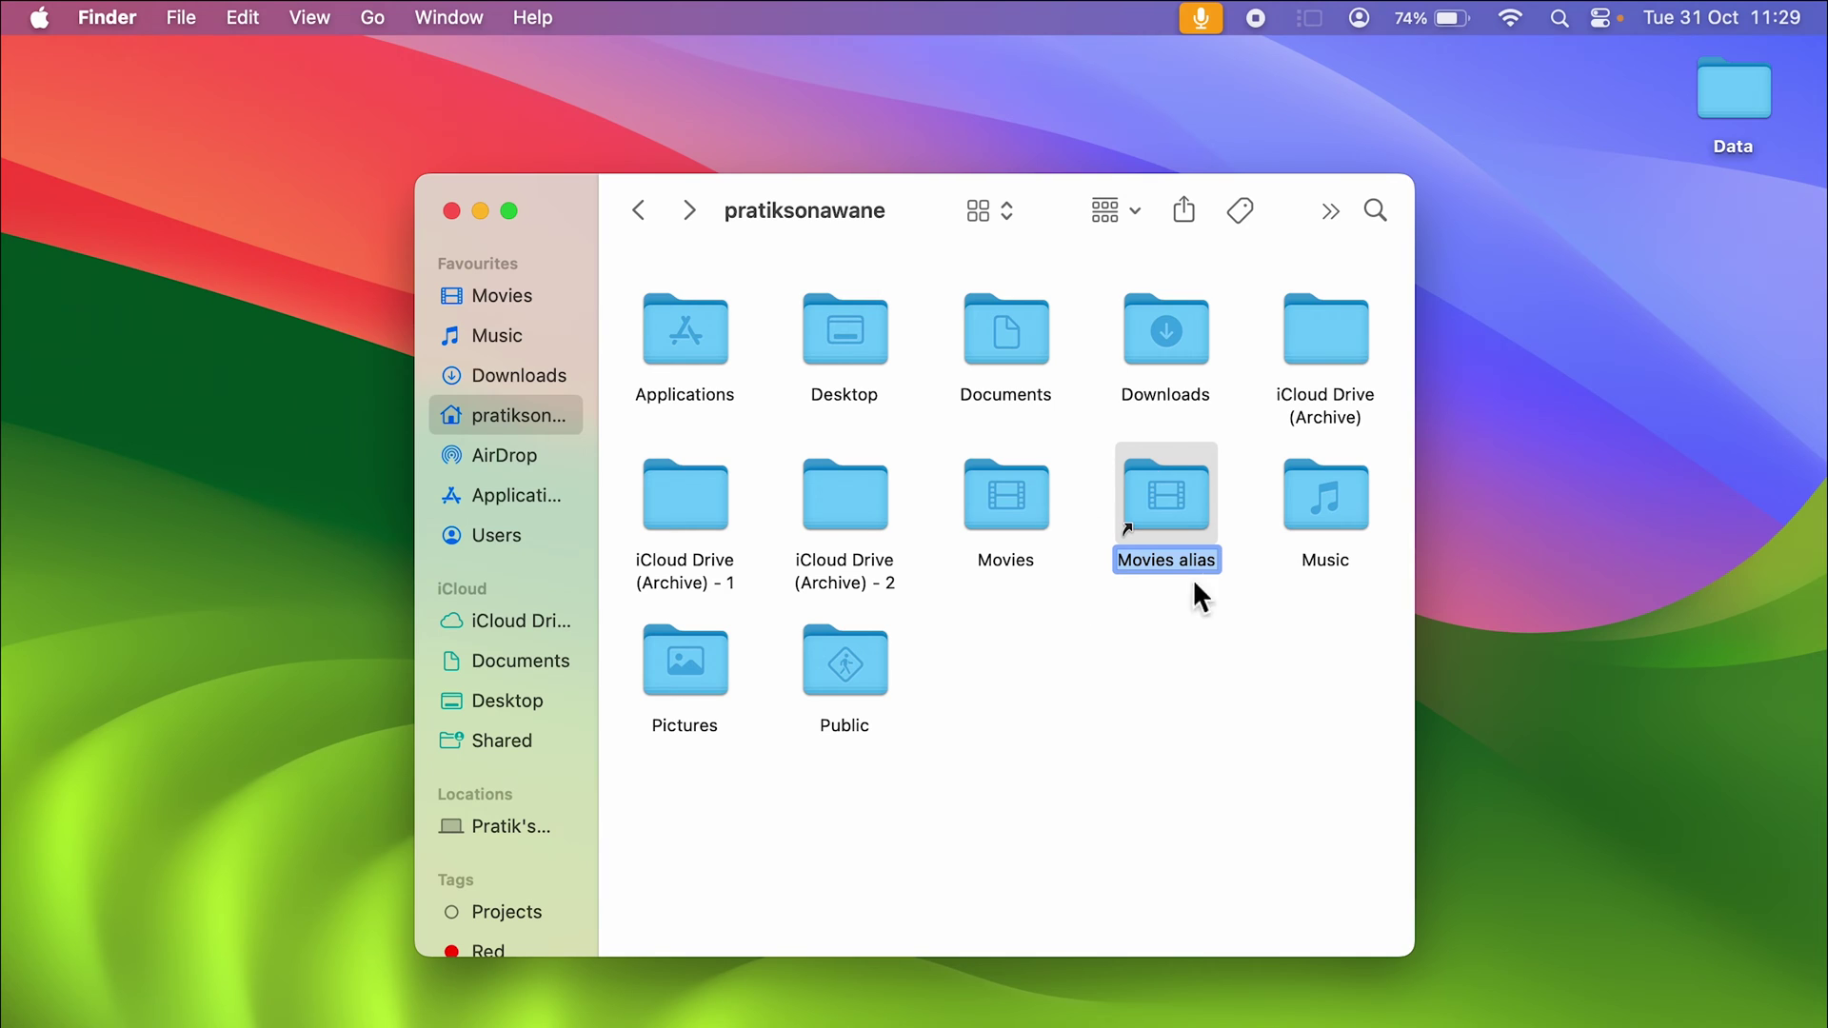
pyautogui.click(1154, 725)
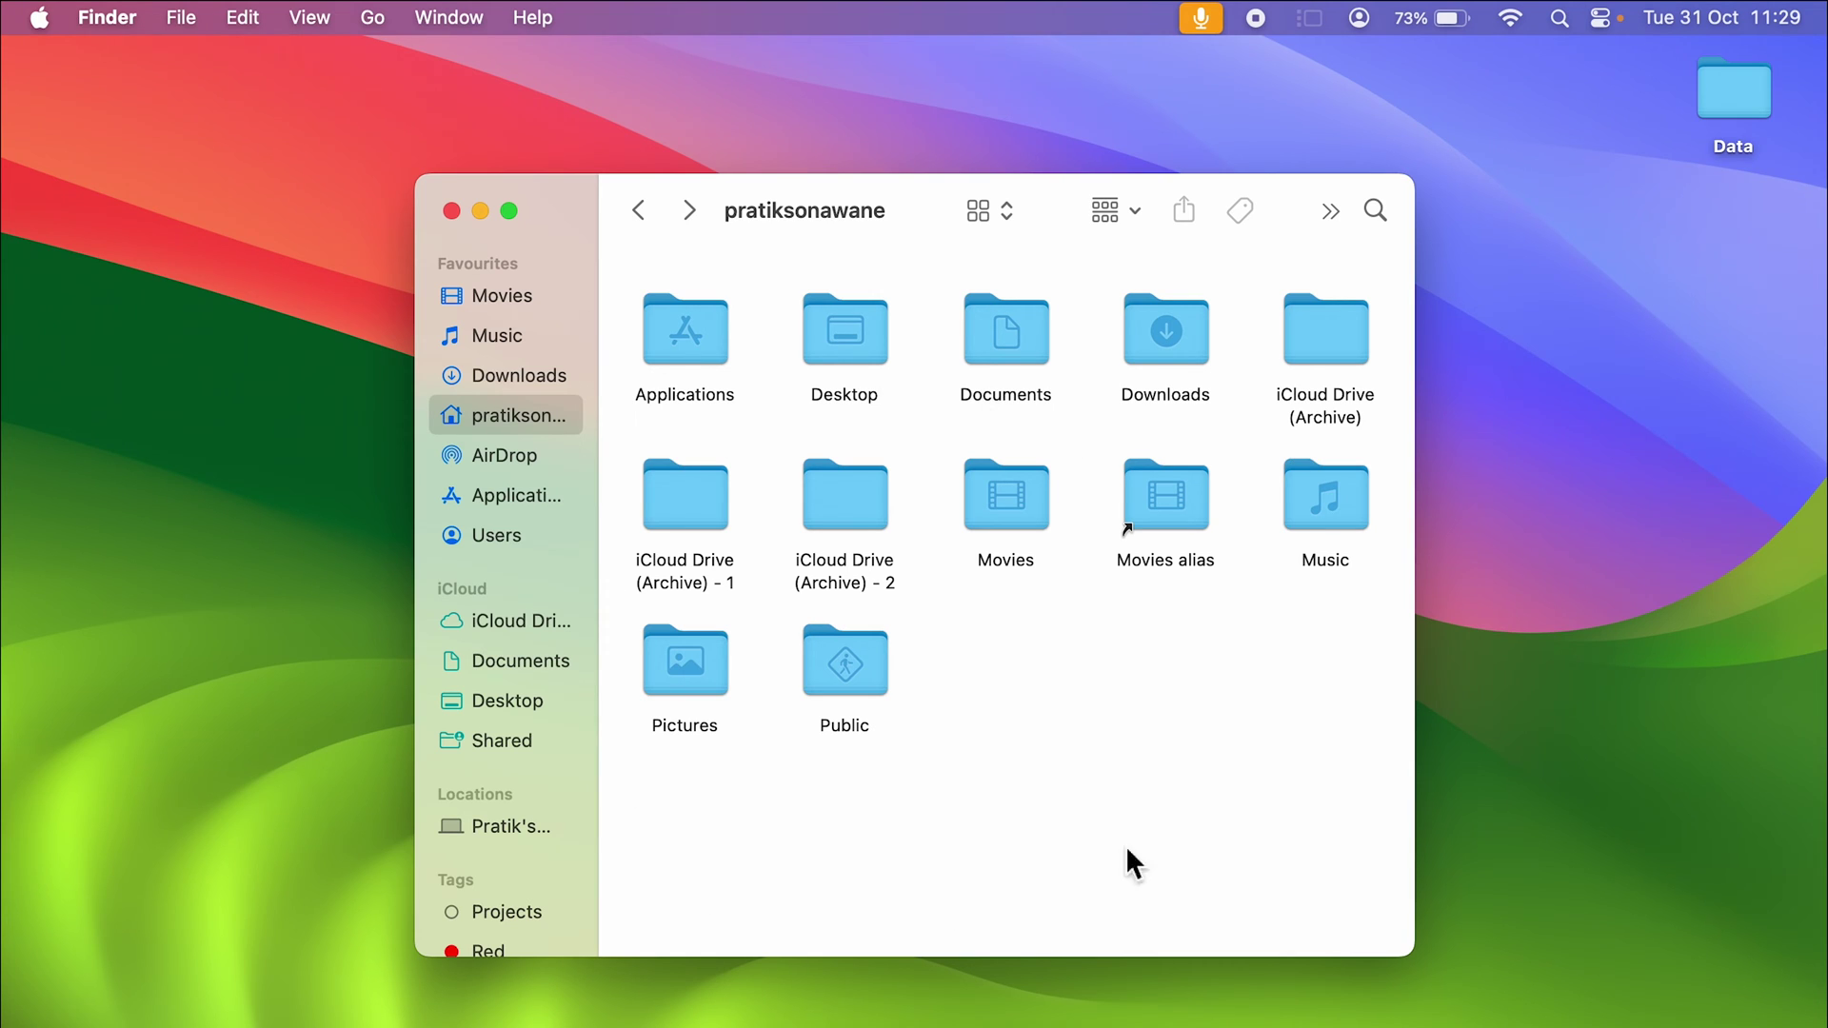
# - Drag 'Movies alias' from the home folder onto the desktop and deselect it
pyautogui.click(1155, 493)
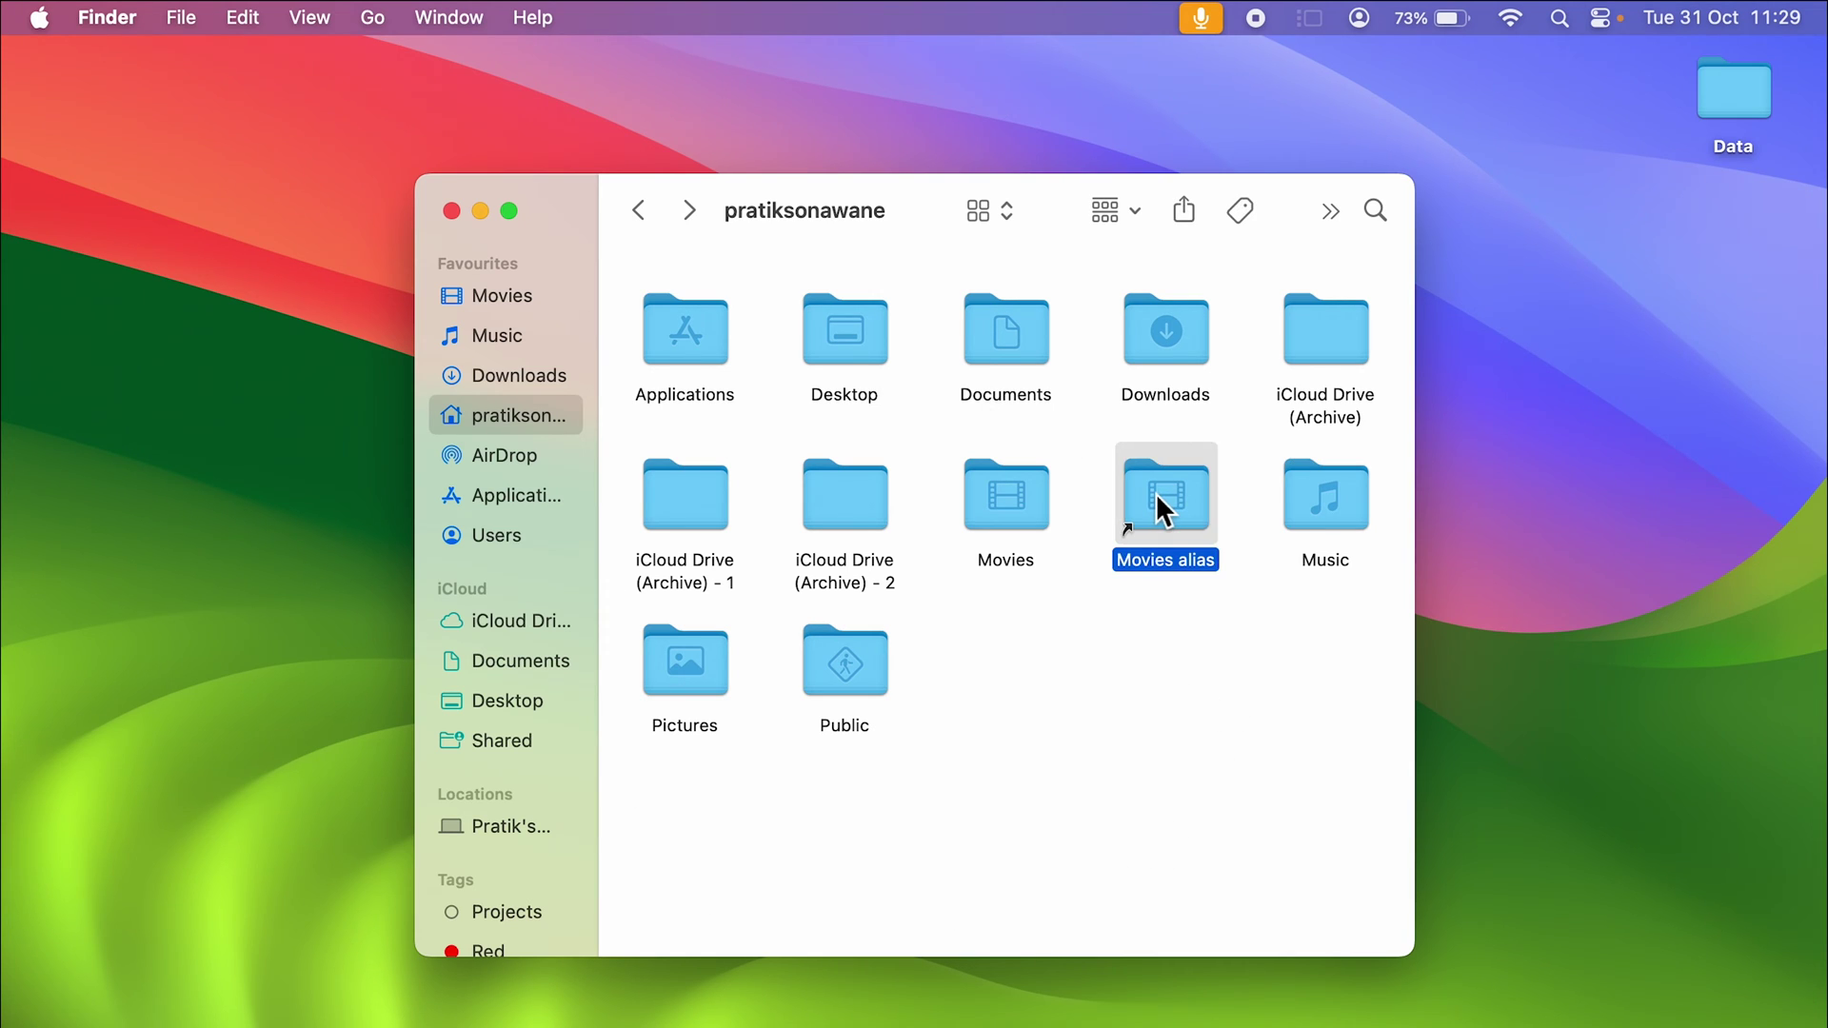
pyautogui.moveTo(1156, 494); pyautogui.dragTo(1724, 244)
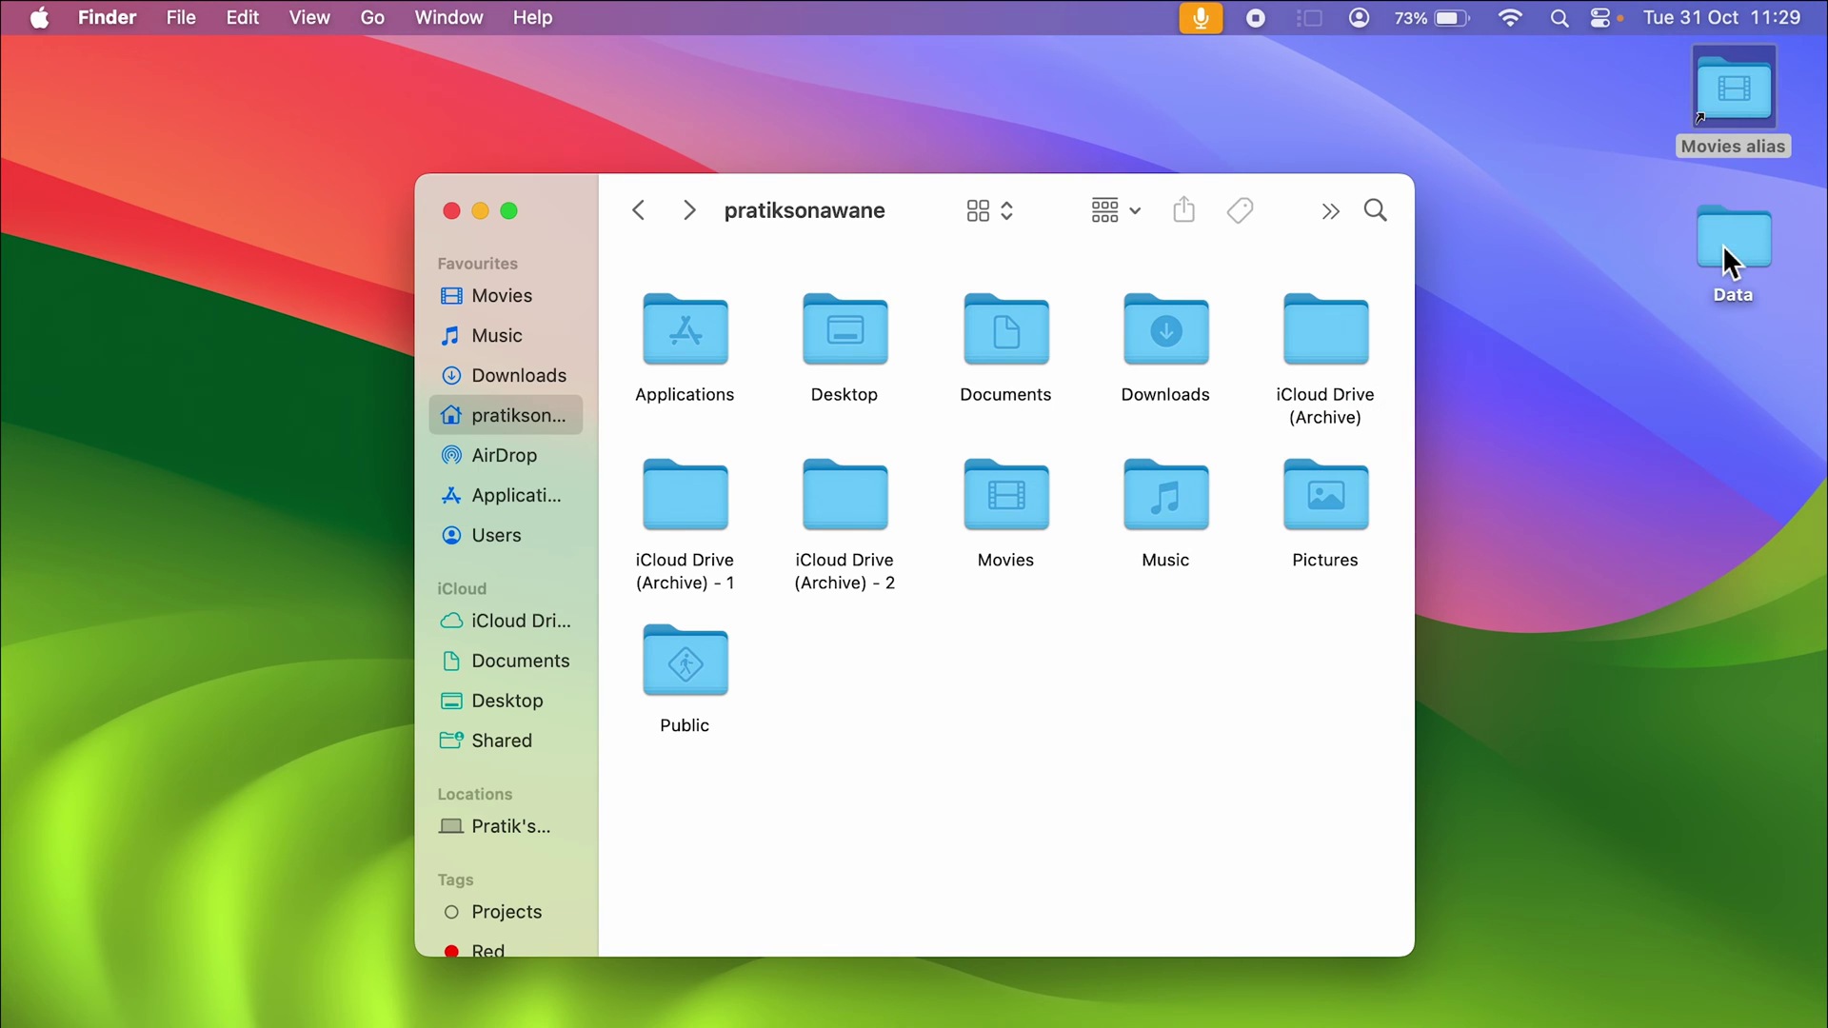
pyautogui.click(1676, 426)
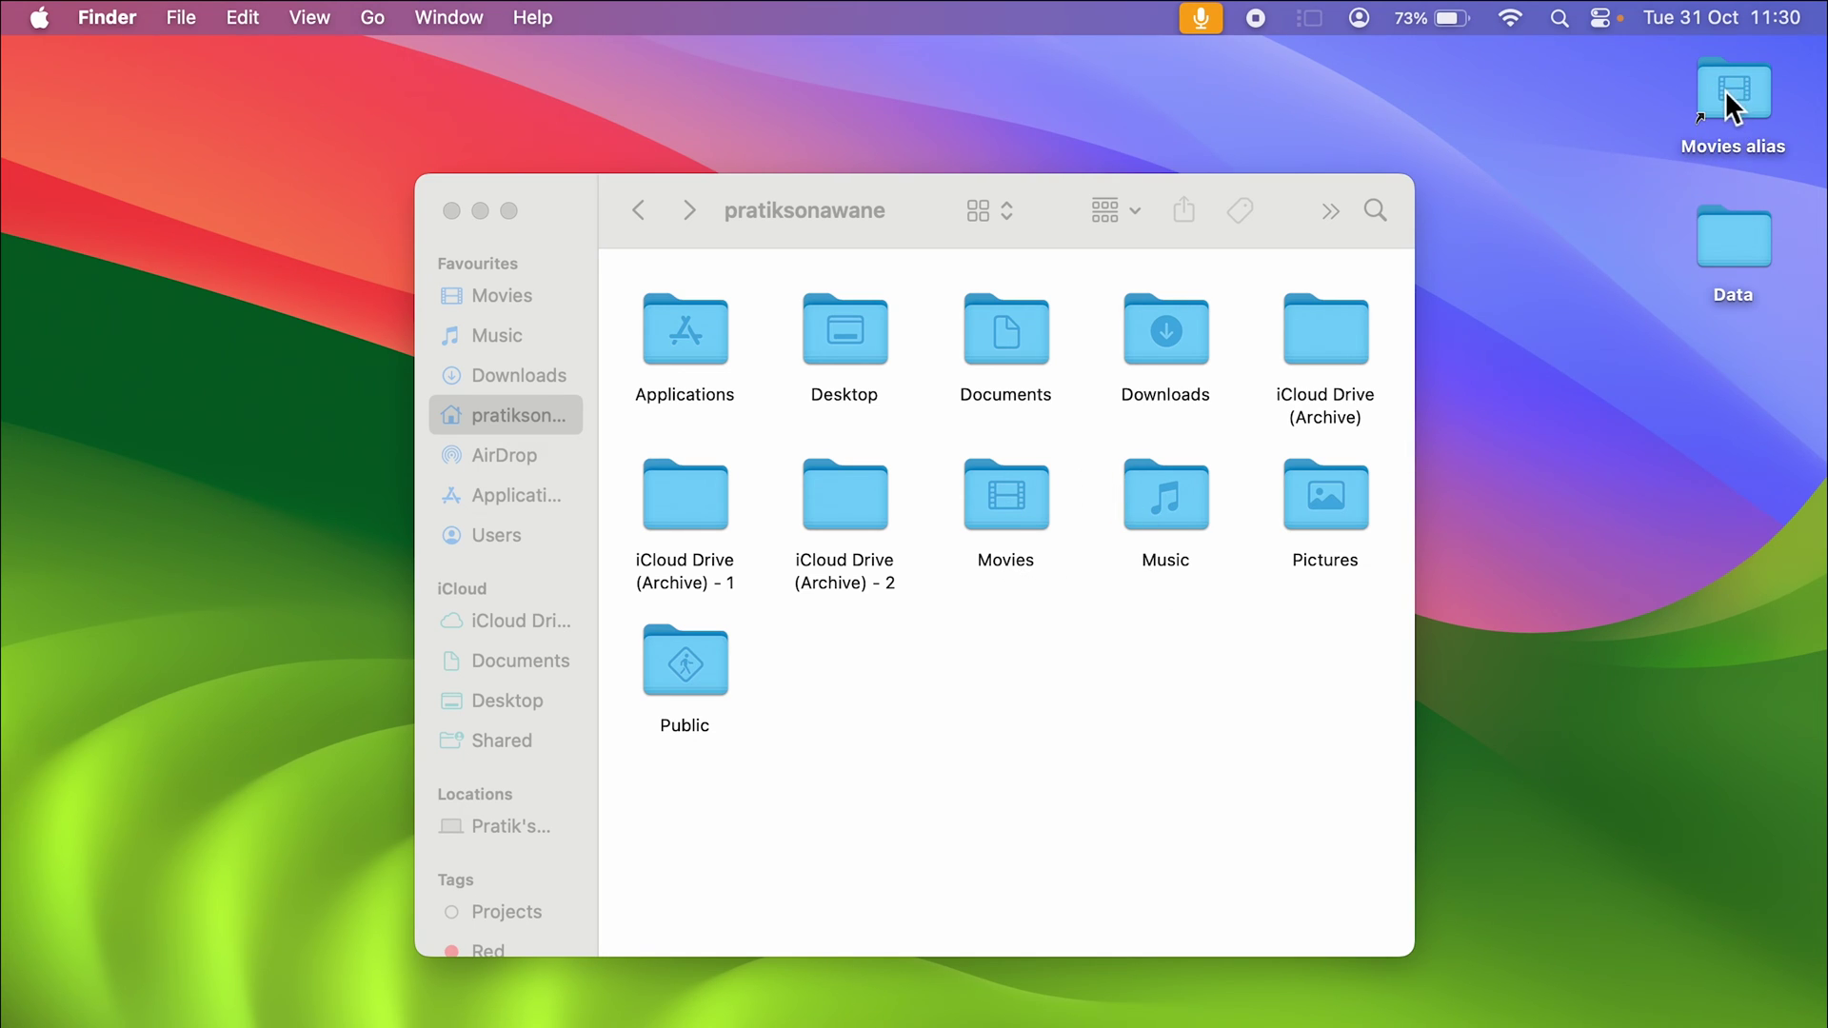
# - Open Music, drop 'Movies alias' into it, then drag it back to the desktop
pyautogui.doubleClick(1174, 514)
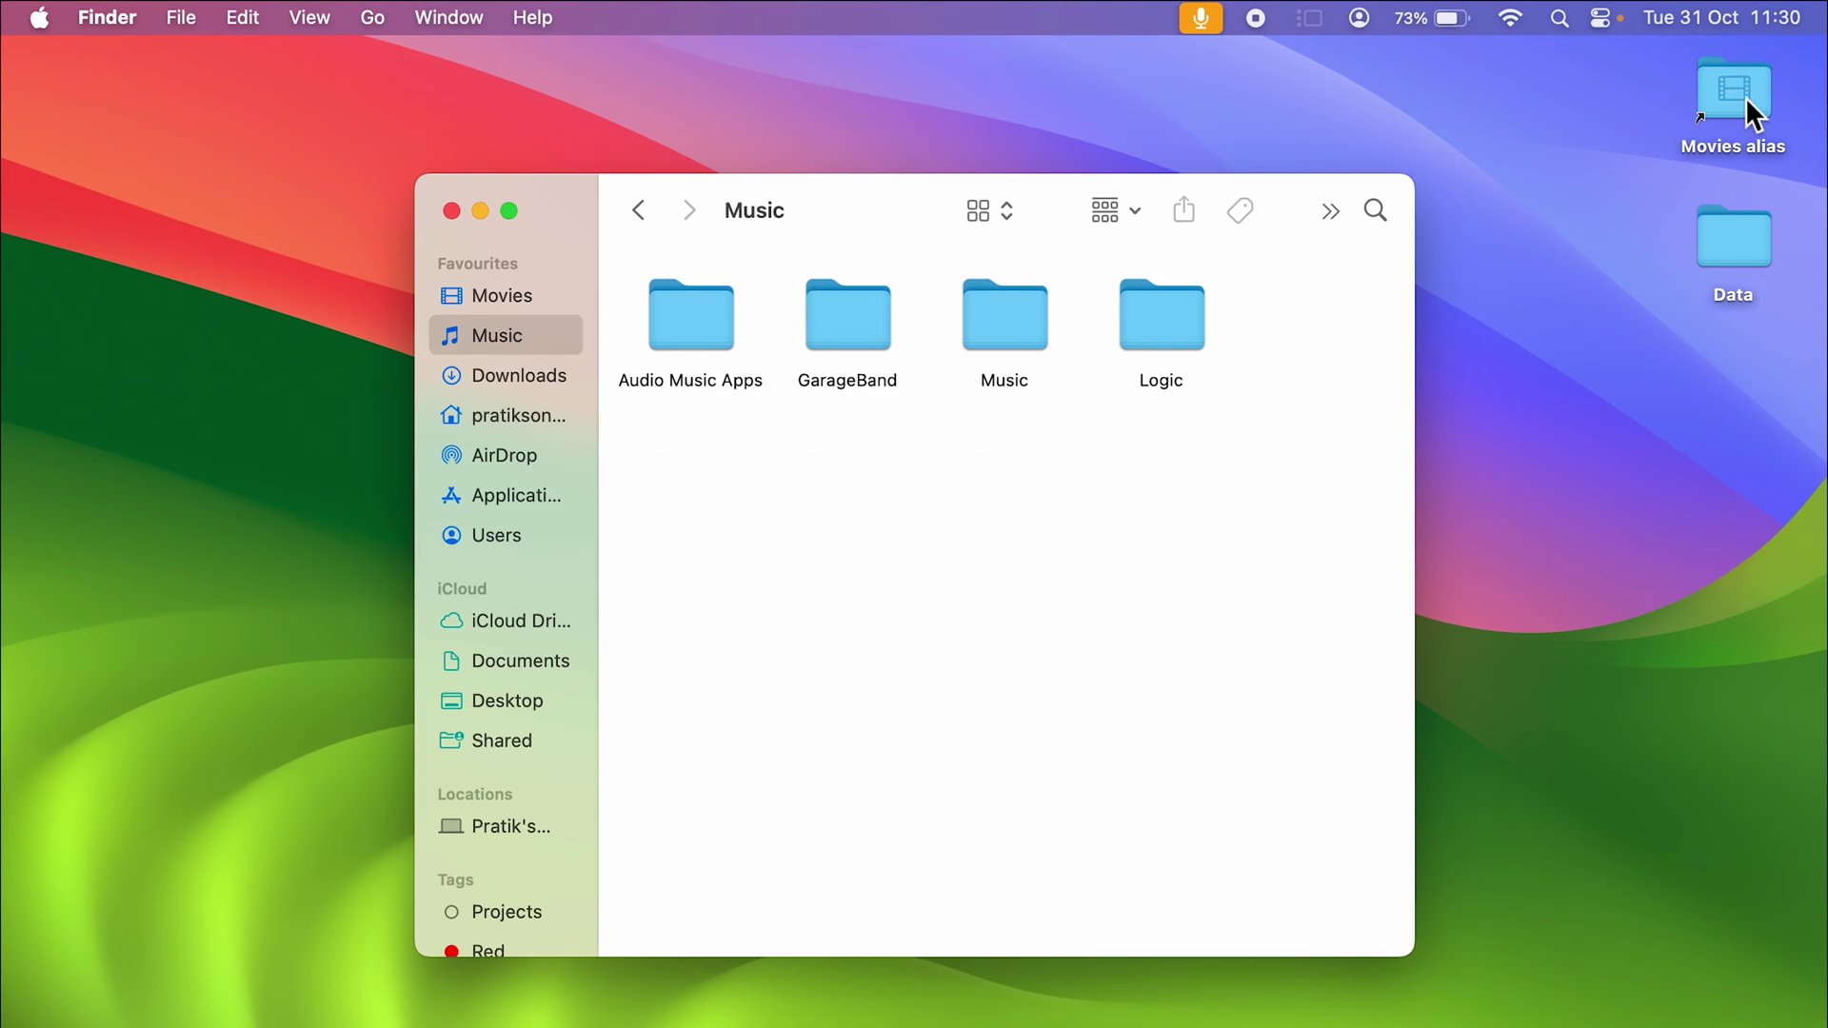
pyautogui.moveTo(1746, 95); pyautogui.dragTo(743, 564)
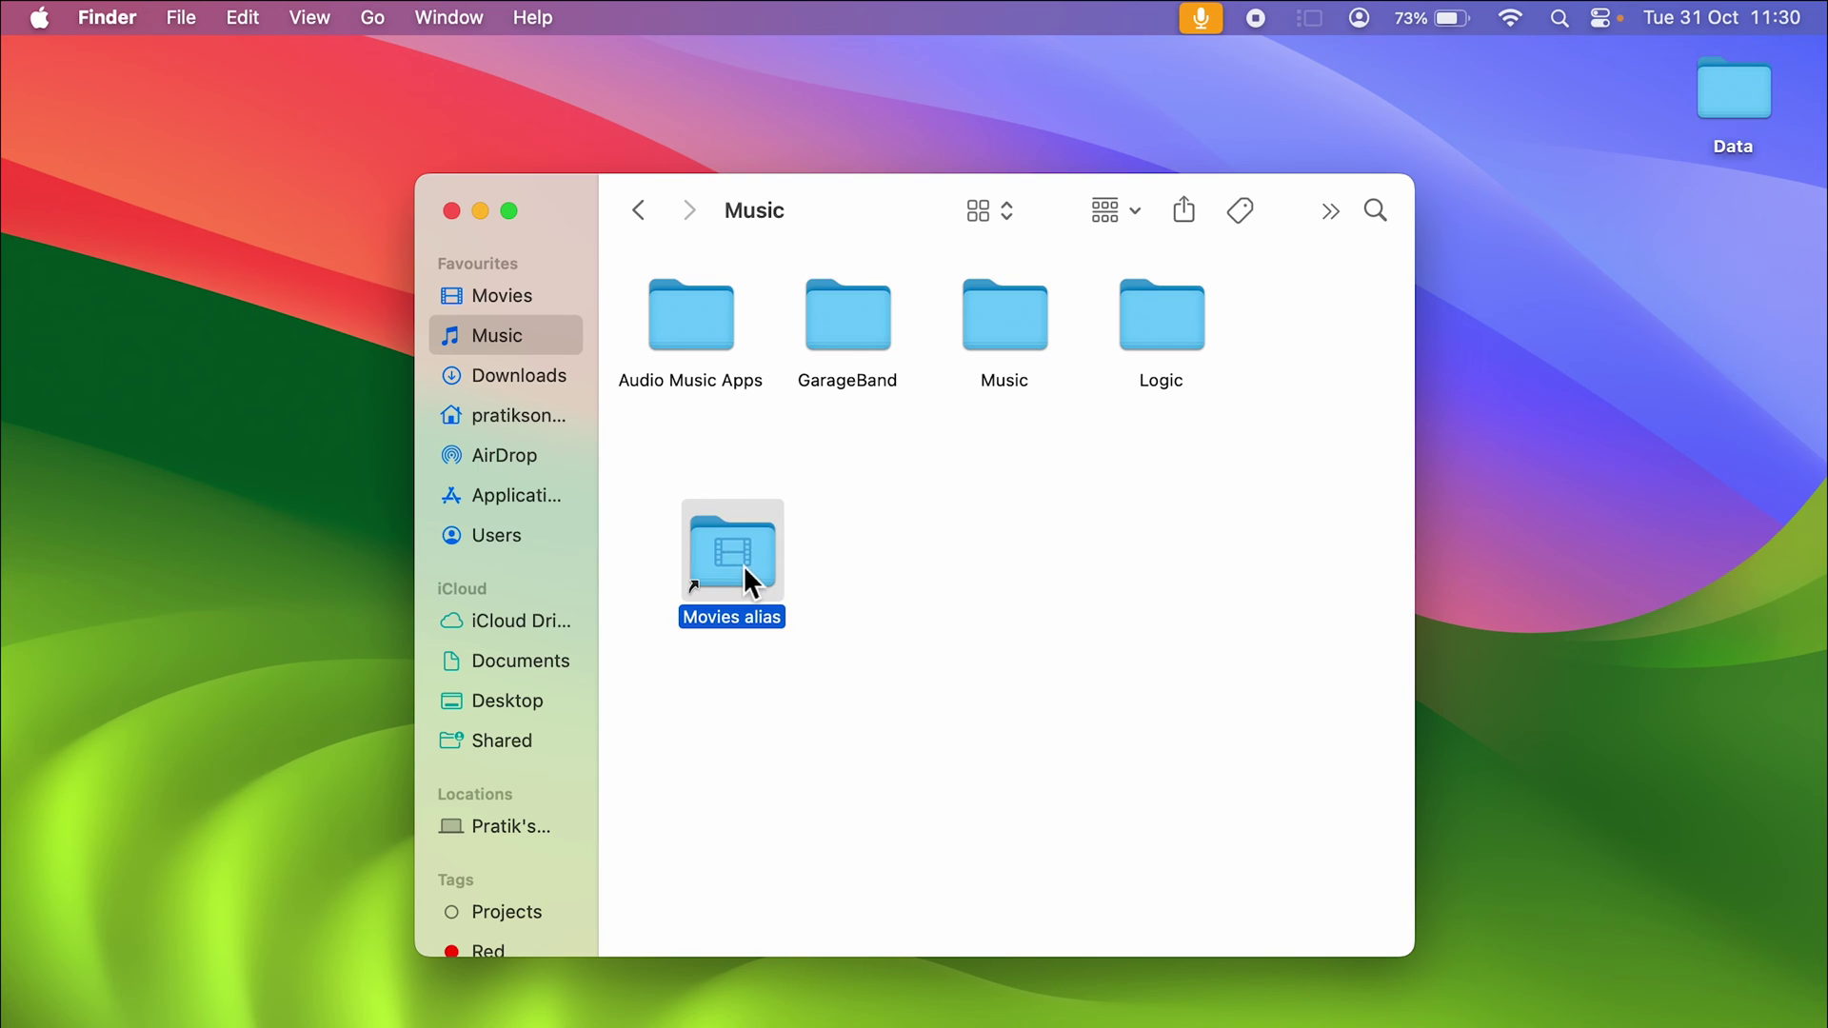
pyautogui.click(989, 563)
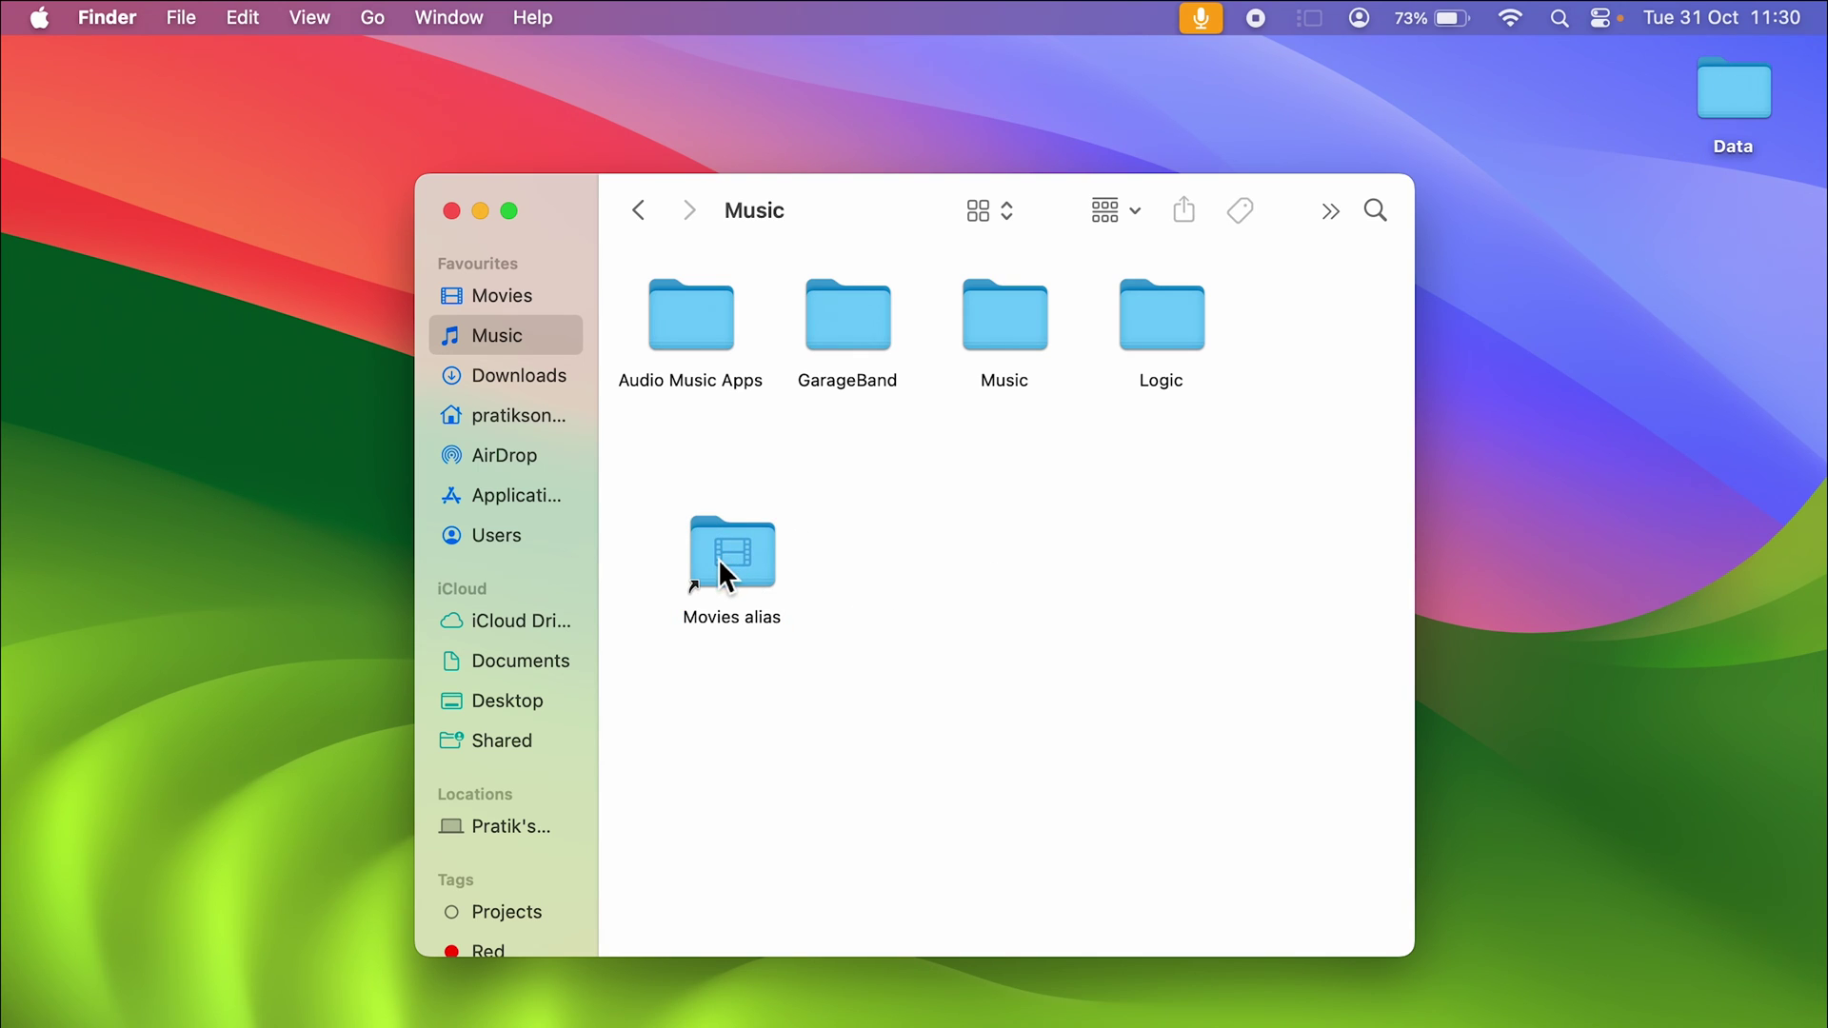
pyautogui.moveTo(719, 558); pyautogui.dragTo(1701, 255)
# - Return the window to the home folder and minimise it, leaving 'Movies alias' visible
pyautogui.click(637, 209)
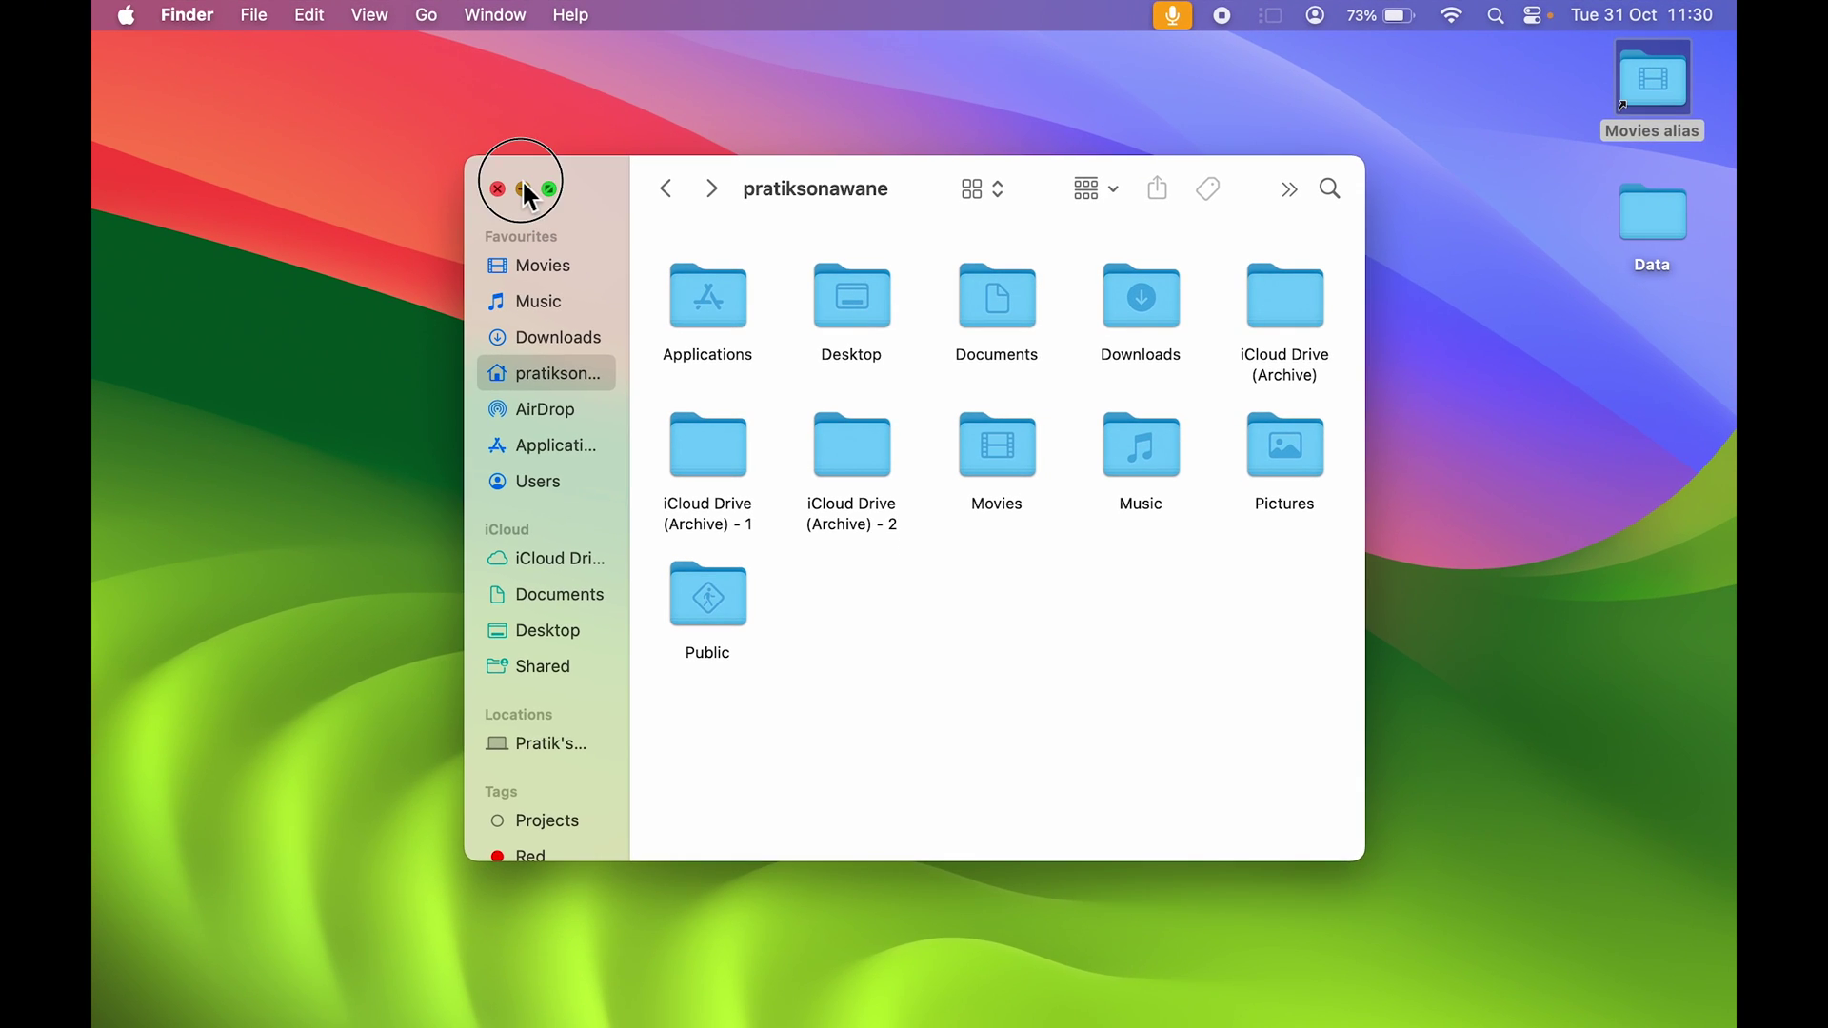
pyautogui.click(522, 178)
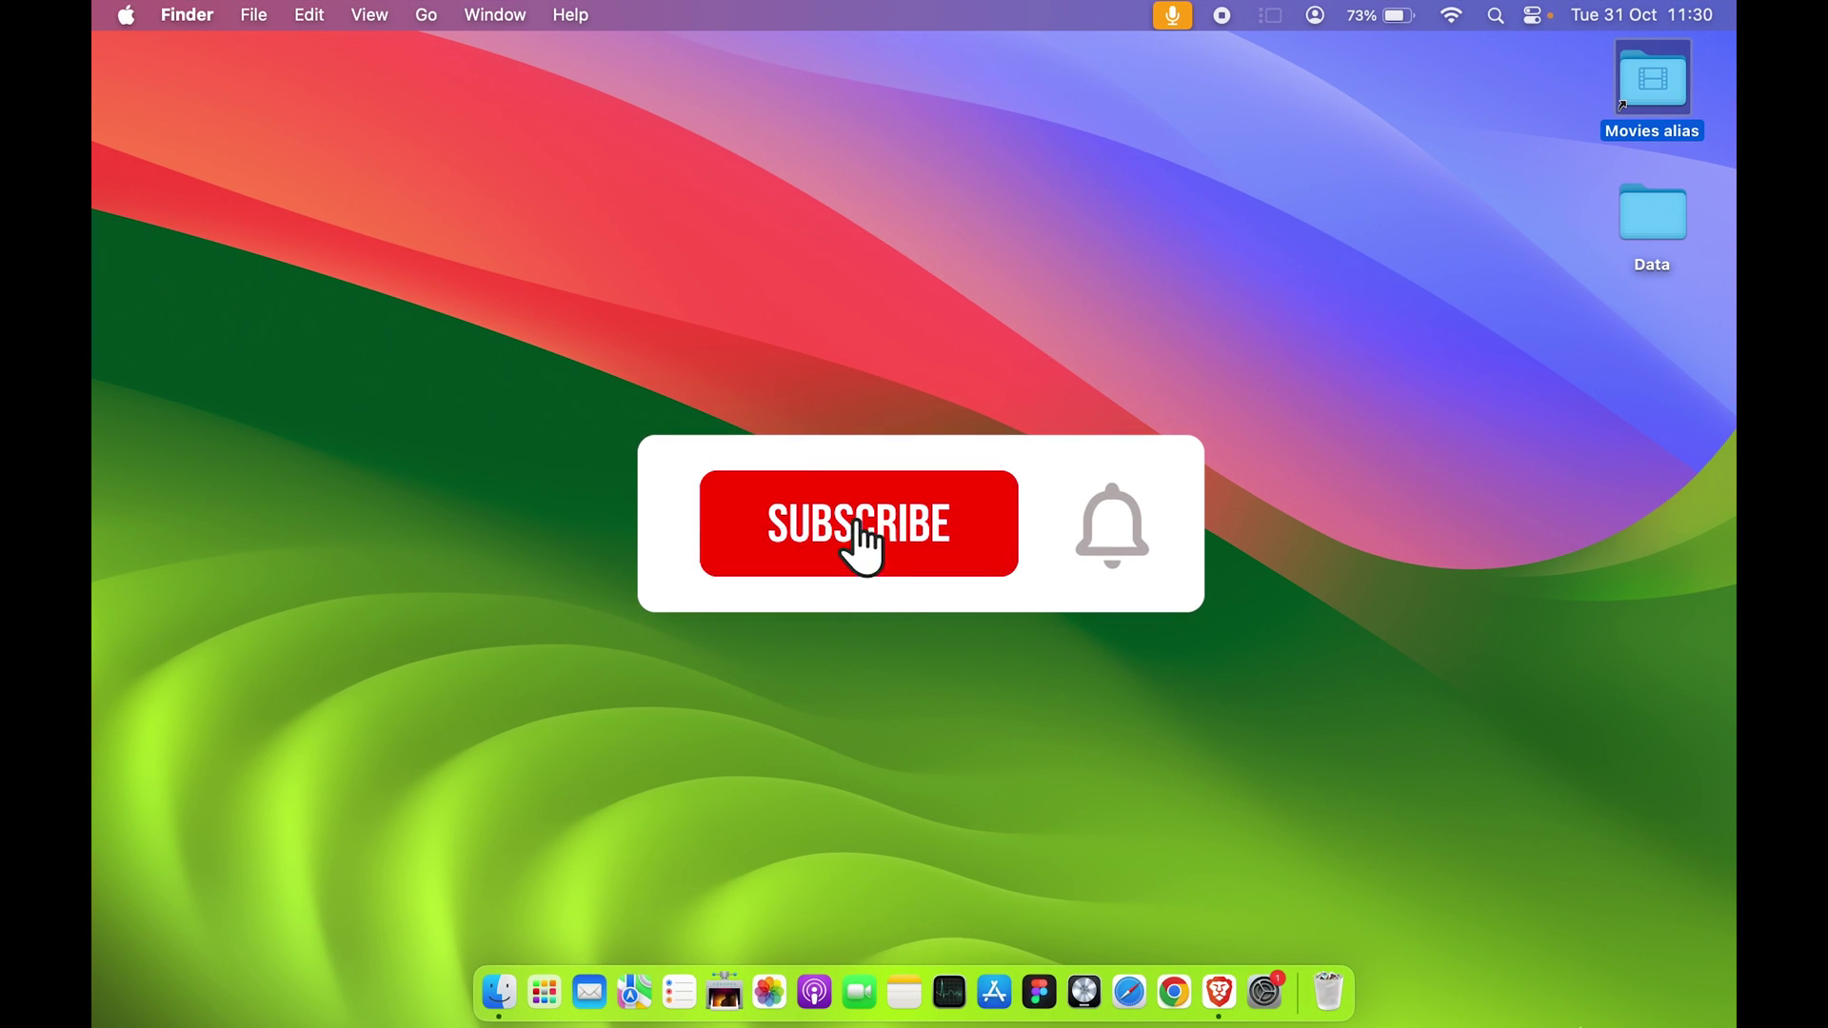